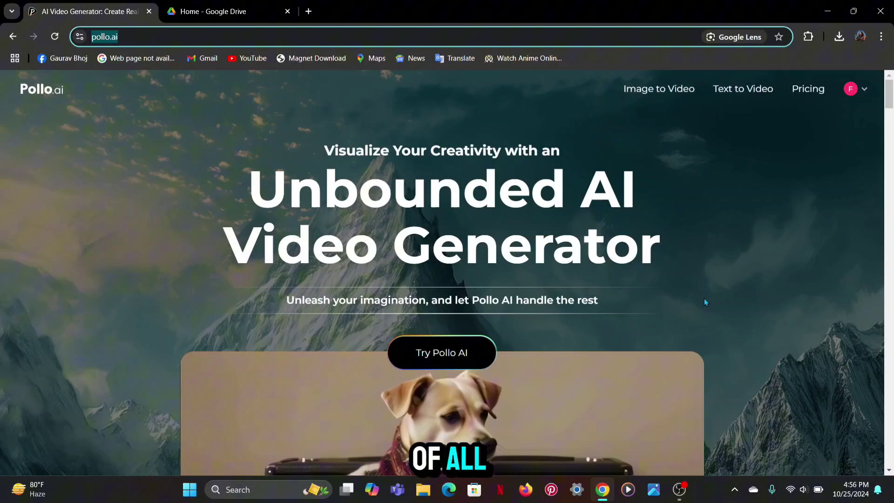
scroll(704, 297, down, 3)
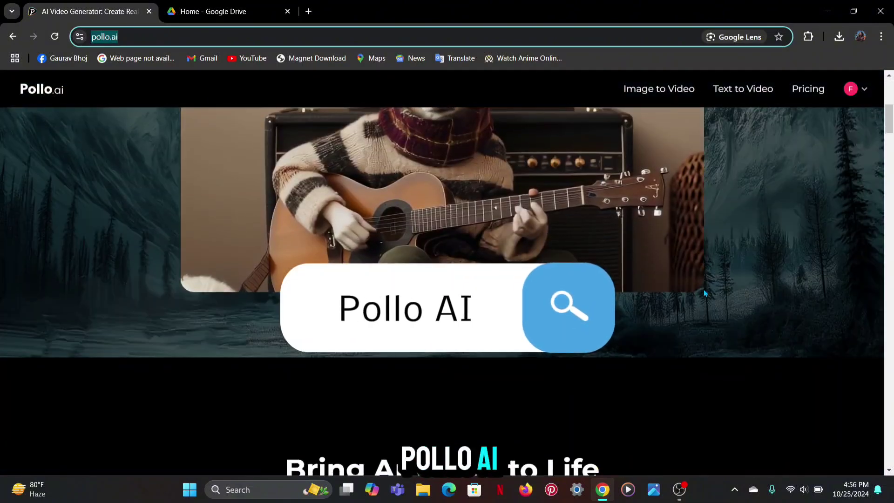
scroll(704, 275, down, 1)
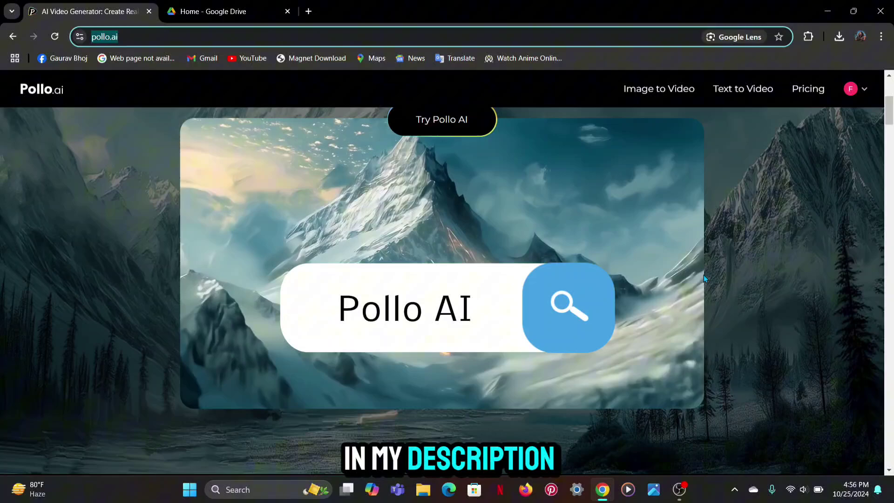
scroll(704, 274, down, 3)
scroll(703, 261, down, 4)
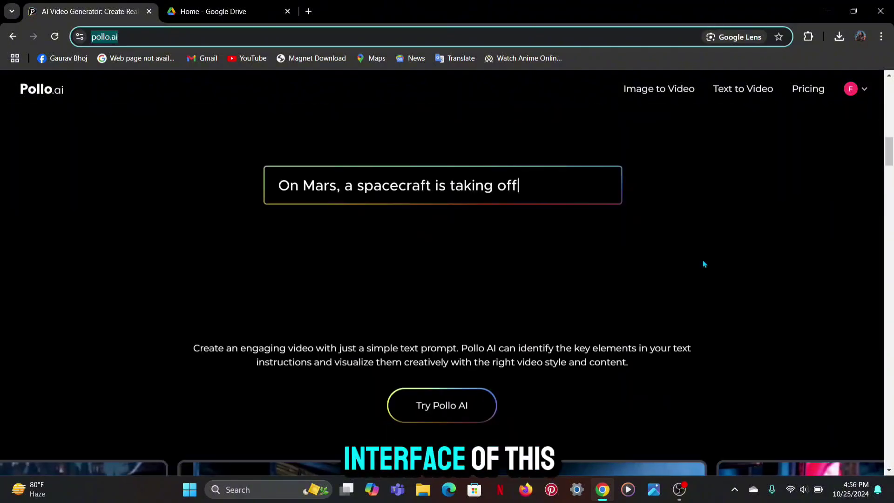
scroll(703, 261, down, 4)
scroll(703, 262, down, 1)
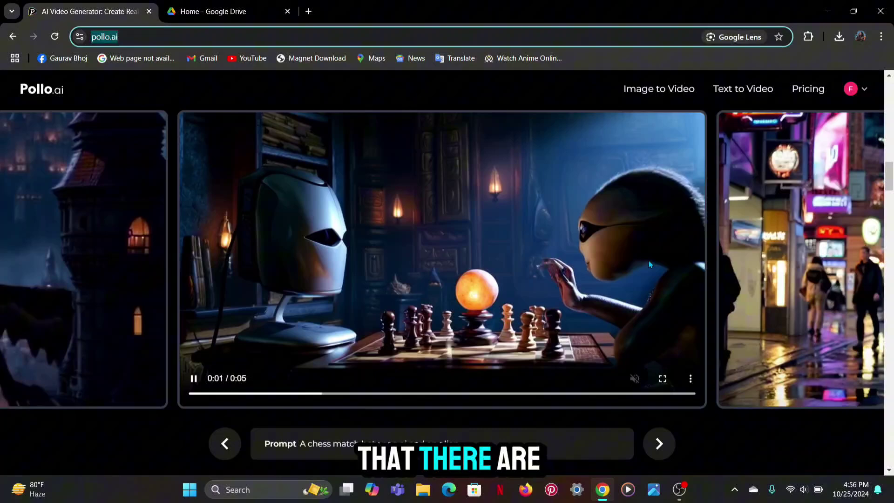
scroll(629, 258, down, 5)
scroll(549, 269, down, 3)
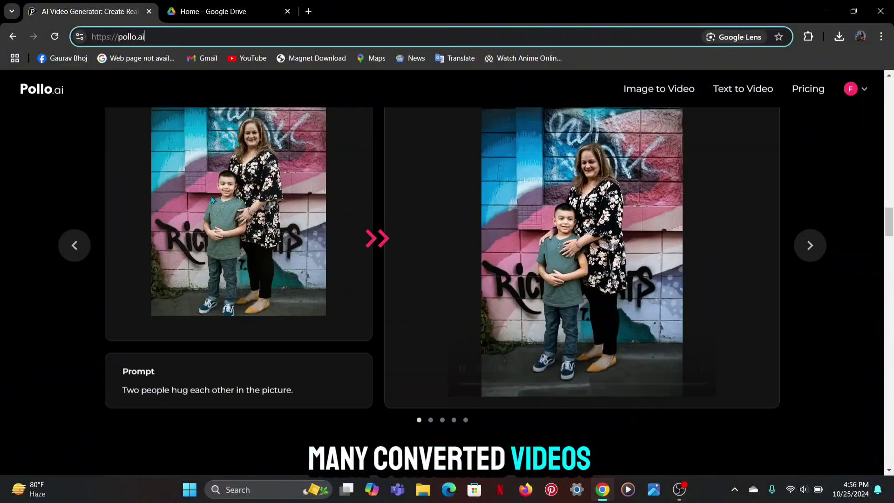
scroll(544, 147, up, 3)
scroll(544, 141, up, 2)
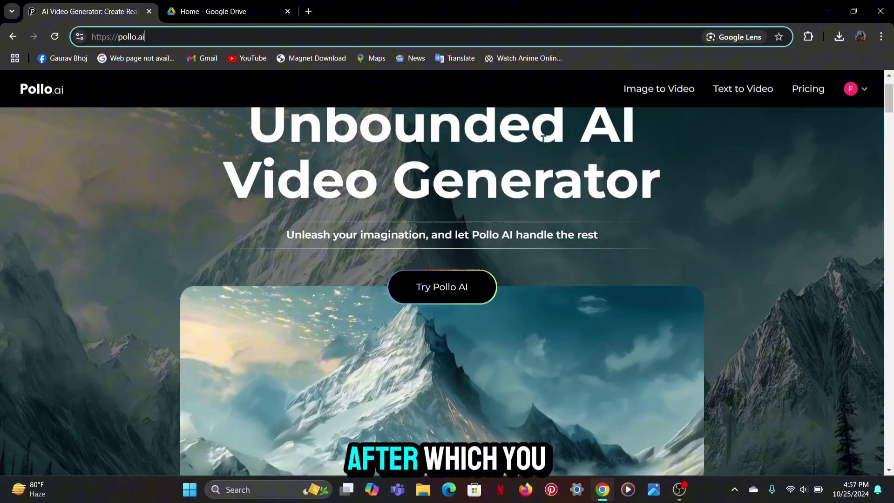
scroll(544, 144, up, 1)
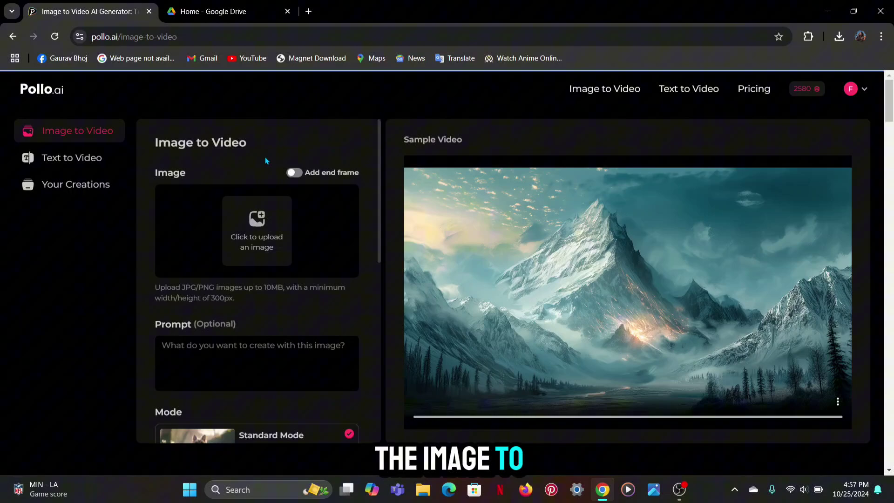
scroll(289, 248, down, 2)
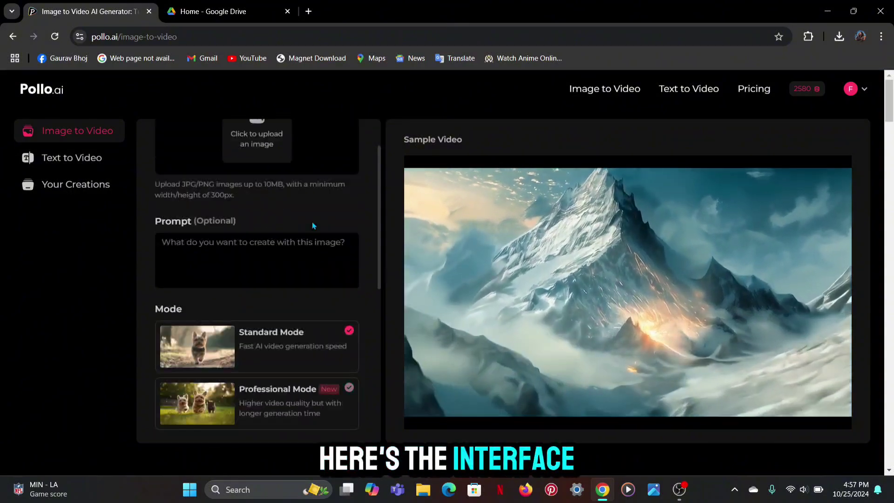
scroll(314, 225, down, 2)
scroll(314, 222, down, 3)
scroll(316, 218, down, 2)
scroll(322, 201, up, 3)
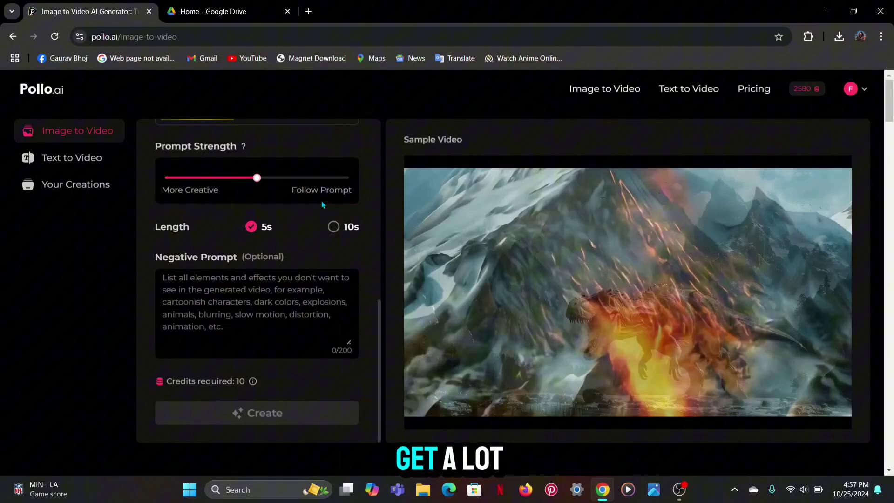
scroll(321, 200, up, 3)
scroll(322, 198, up, 3)
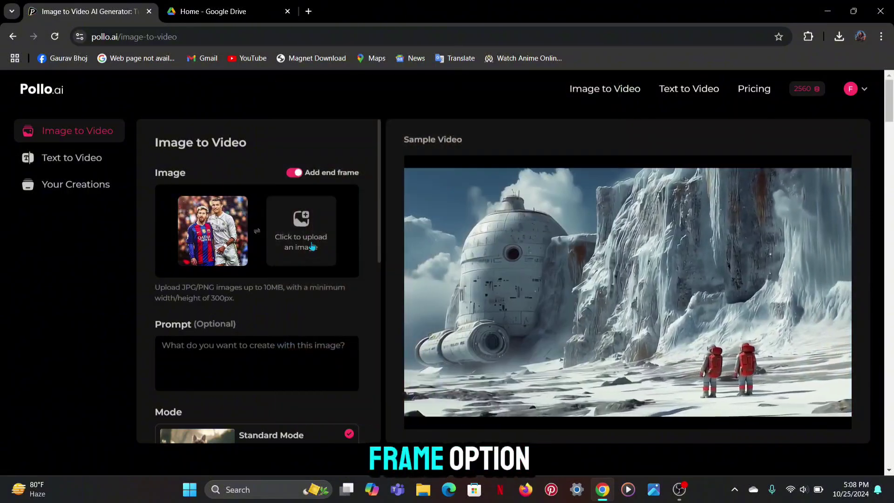
Step: Turn off Add end frame, enter the prompt 'hugging each other' and create the 5s video
click(294, 177)
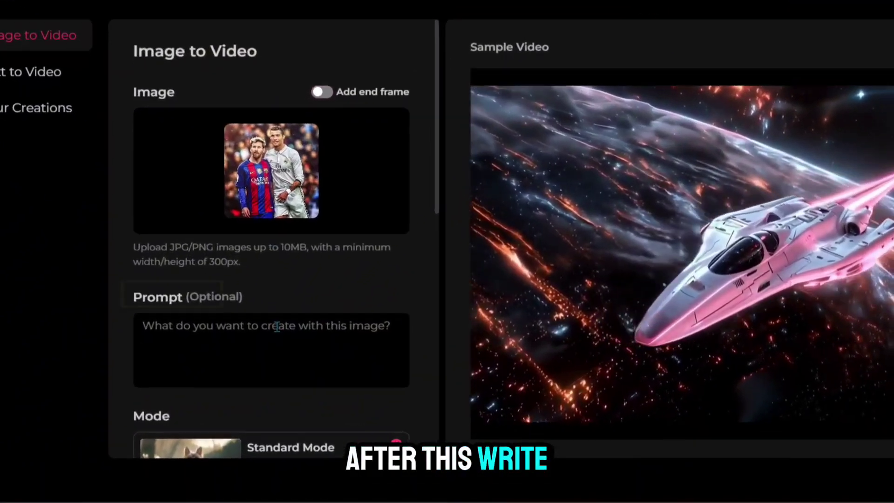
click(260, 348)
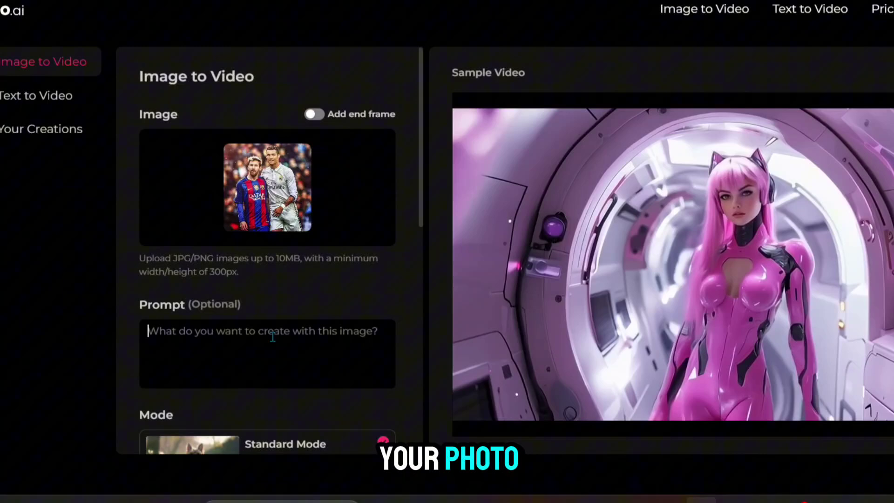
text(hugging each other)
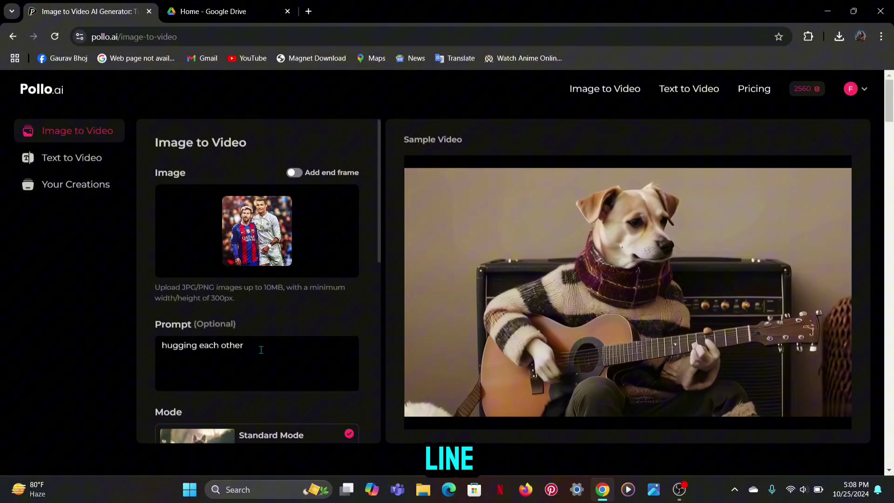
scroll(260, 349, down, 1)
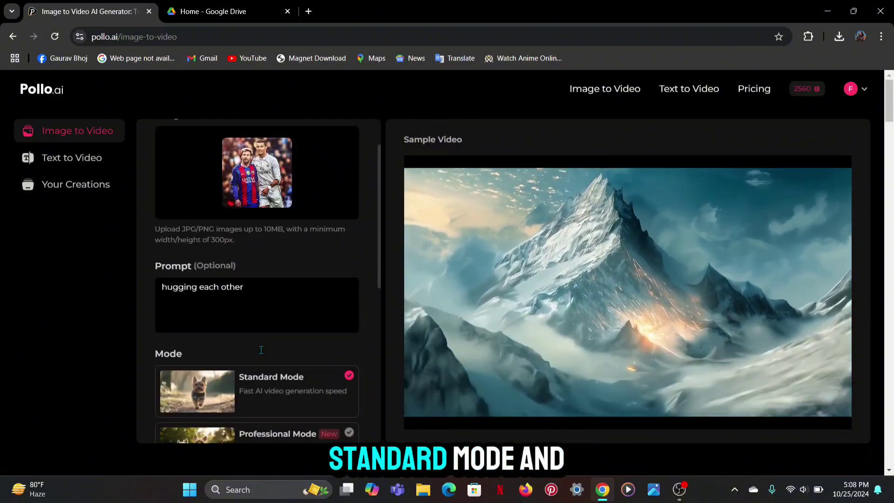
scroll(262, 356, down, 2)
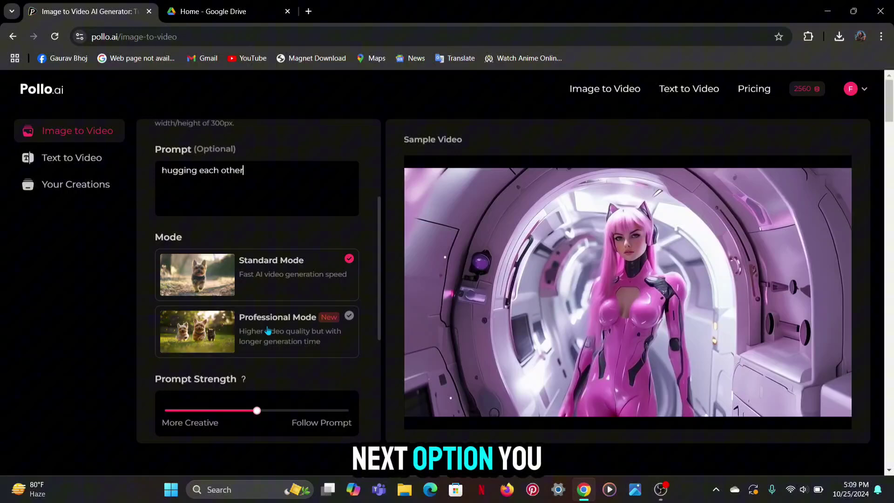
scroll(265, 341, down, 2)
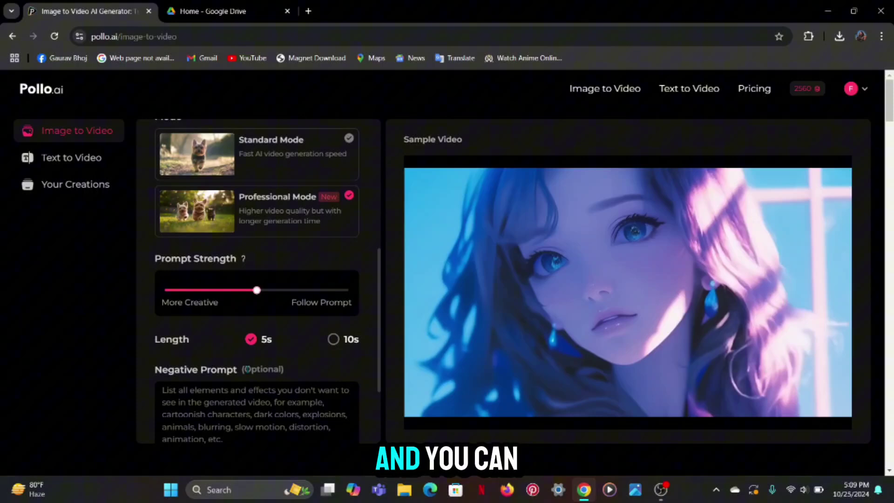
scroll(255, 391, down, 2)
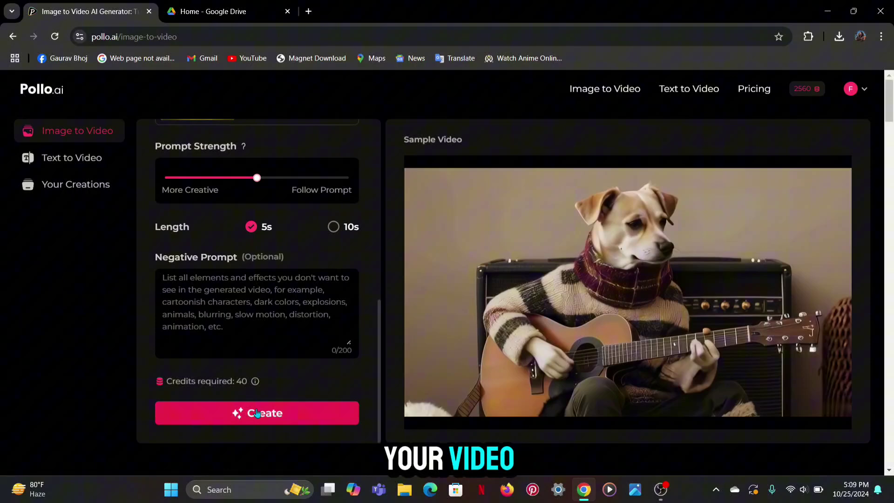
scroll(257, 413, up, 2)
scroll(257, 393, down, 1)
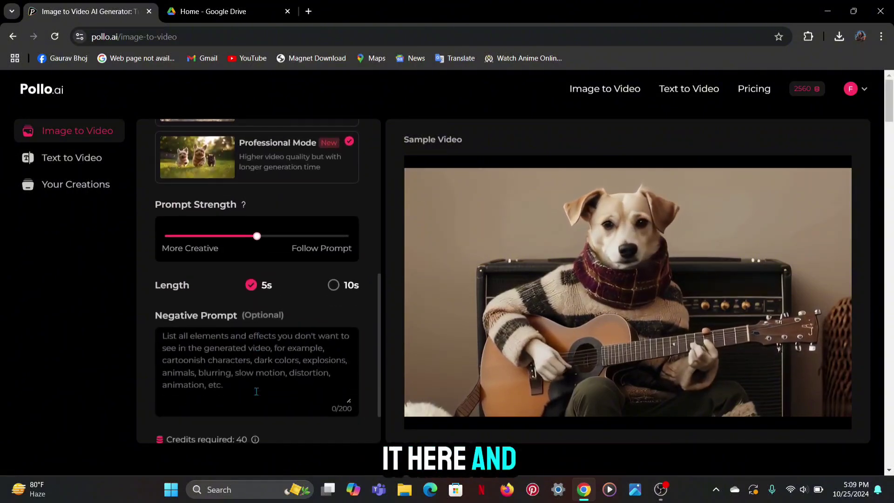
scroll(257, 392, down, 1)
click(257, 413)
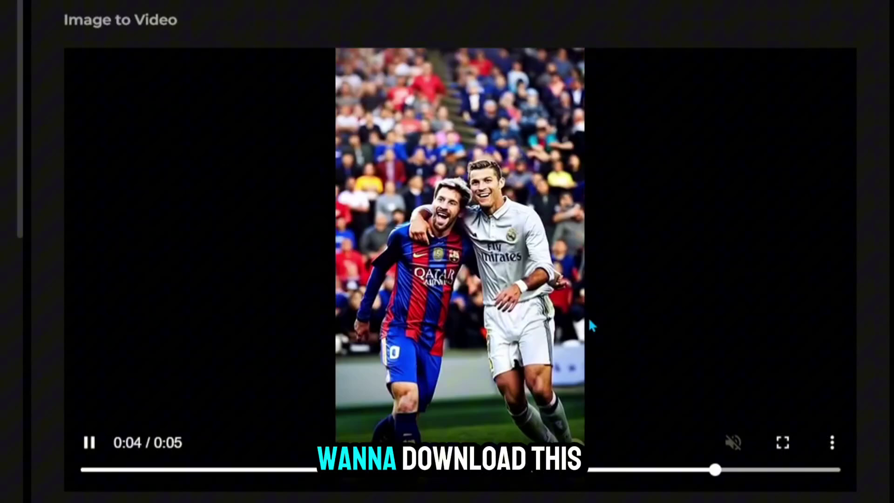
Step: Download the finished footballers-hugging video from its three-dot menu
click(831, 442)
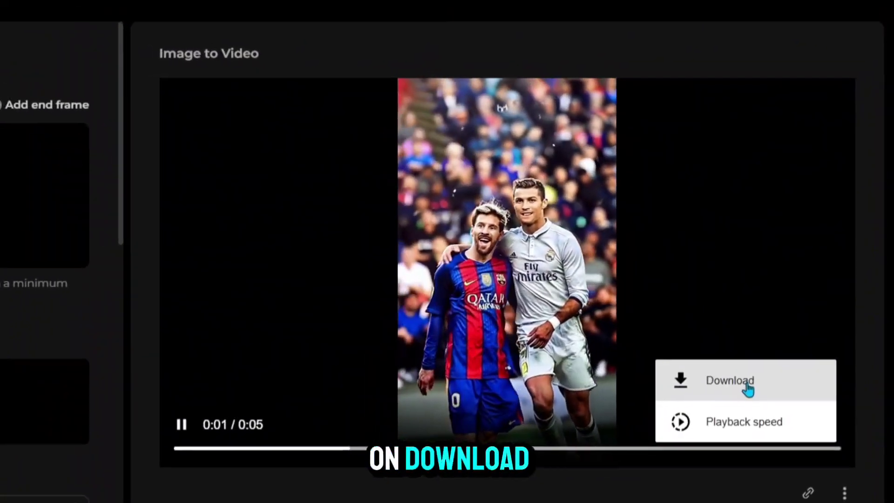
click(748, 390)
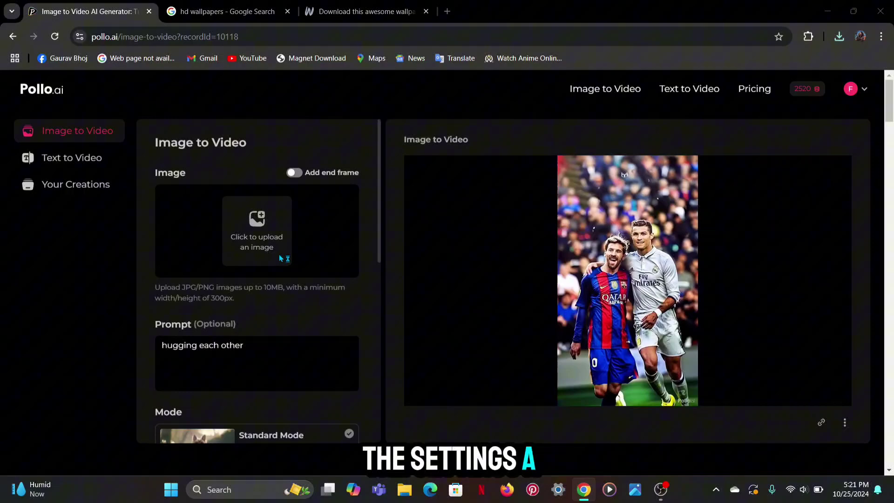
Step: Upload the grey car photo, replace the prompt with 'car running at top speed' and create the video
double_click(226, 107)
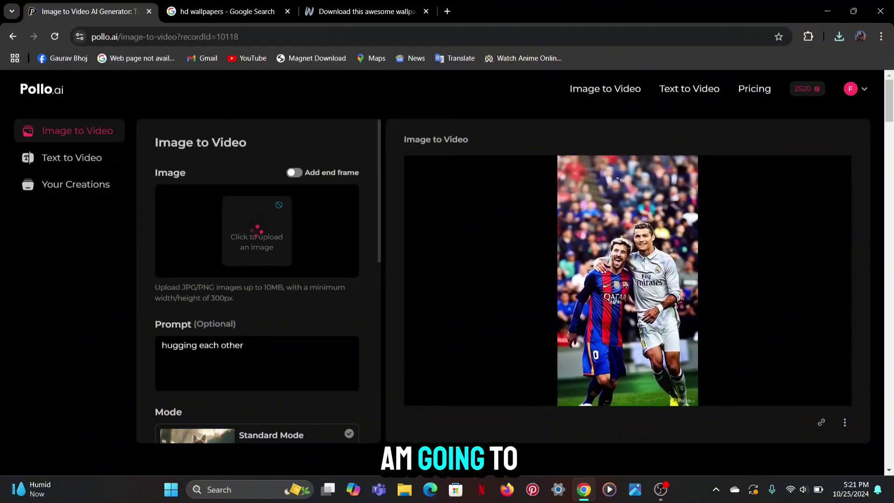
scroll(280, 207, down, 1)
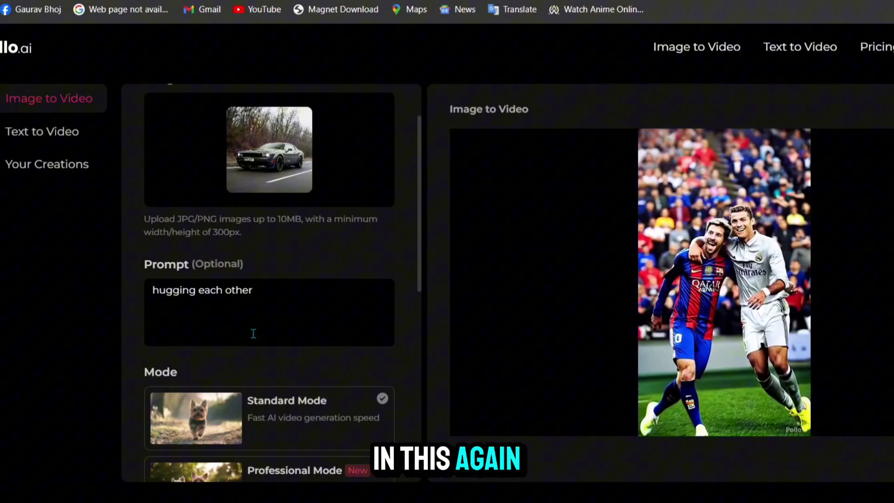
click(270, 295)
key(ctrl+a)
key(BackSpace)
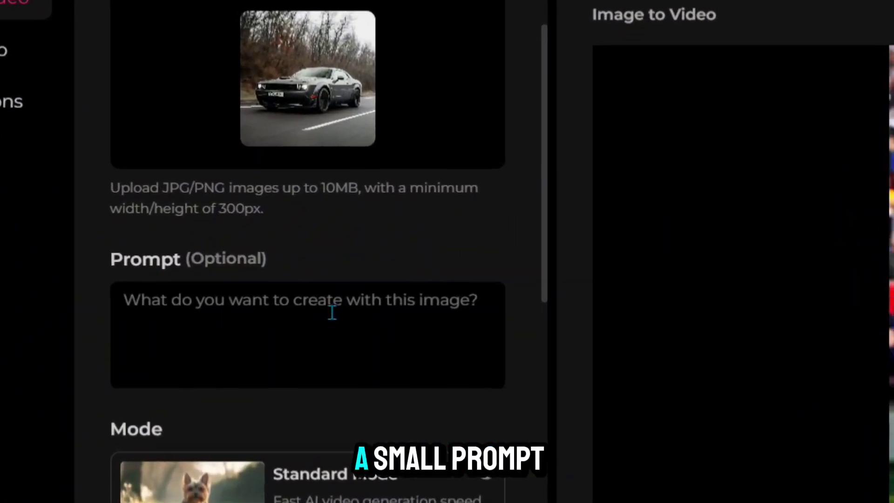
text(car runni)
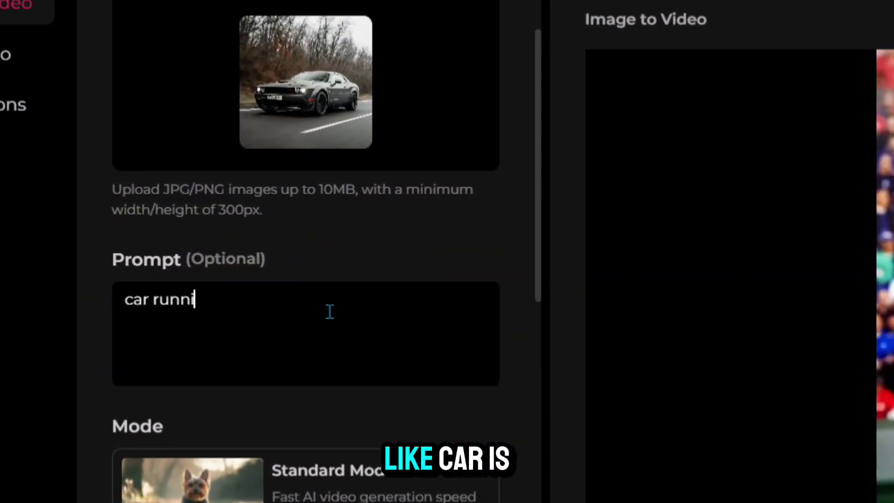
text(ng at )
text(top spe)
text(ed)
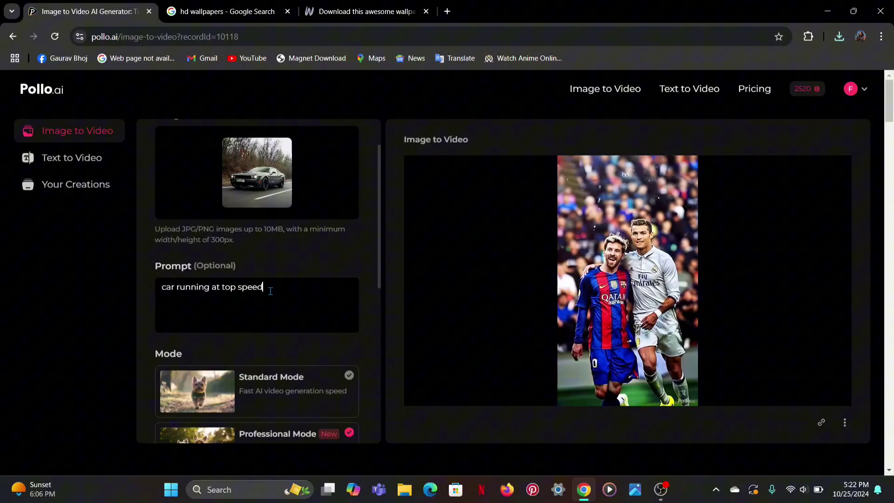
scroll(271, 290, down, 2)
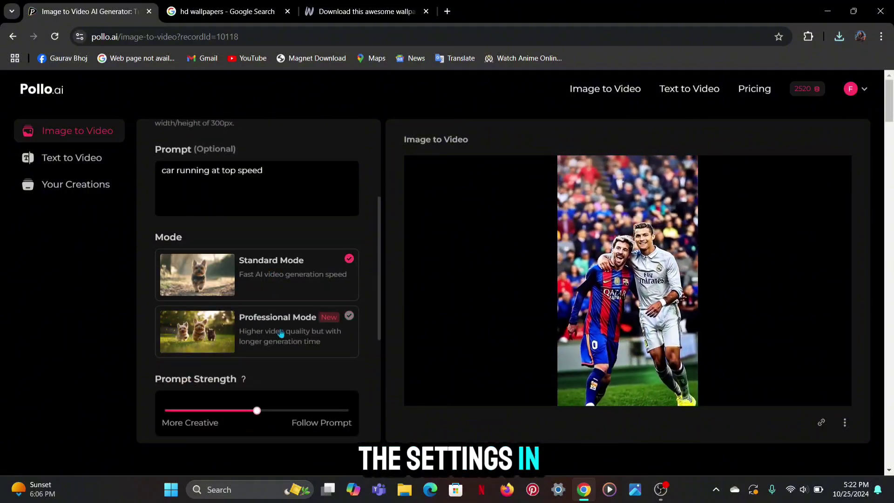
scroll(295, 292, down, 2)
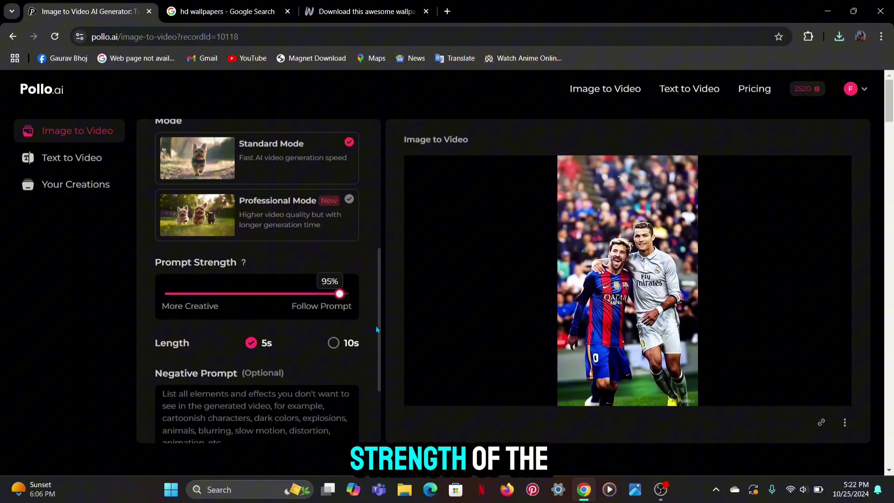
scroll(298, 307, down, 2)
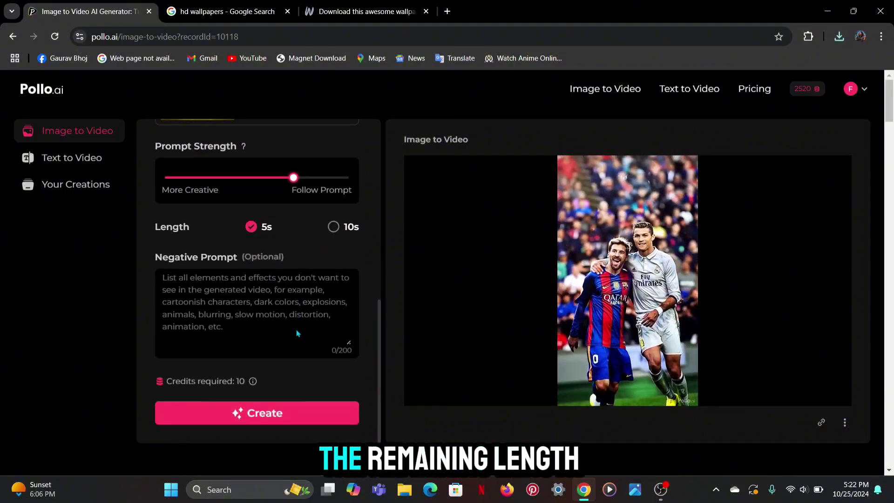
click(286, 418)
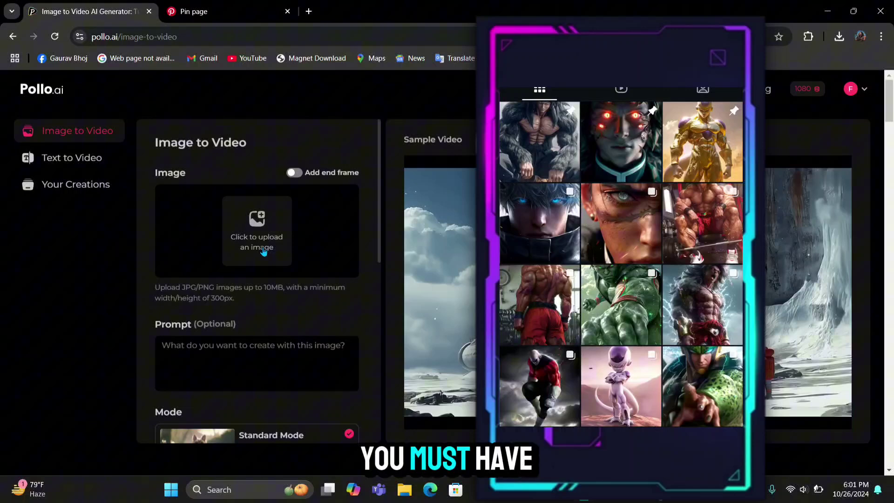
Step: Choose a new image from the Downloads folder for the start-image slot
click(262, 217)
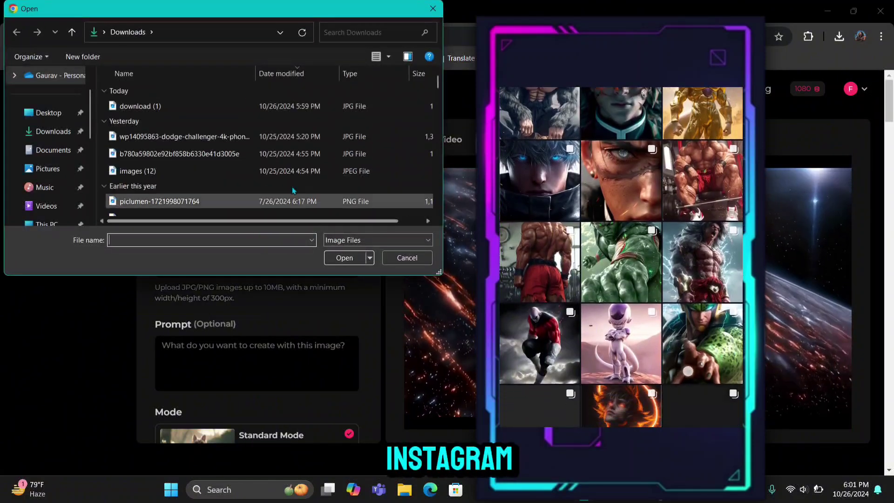
double_click(225, 106)
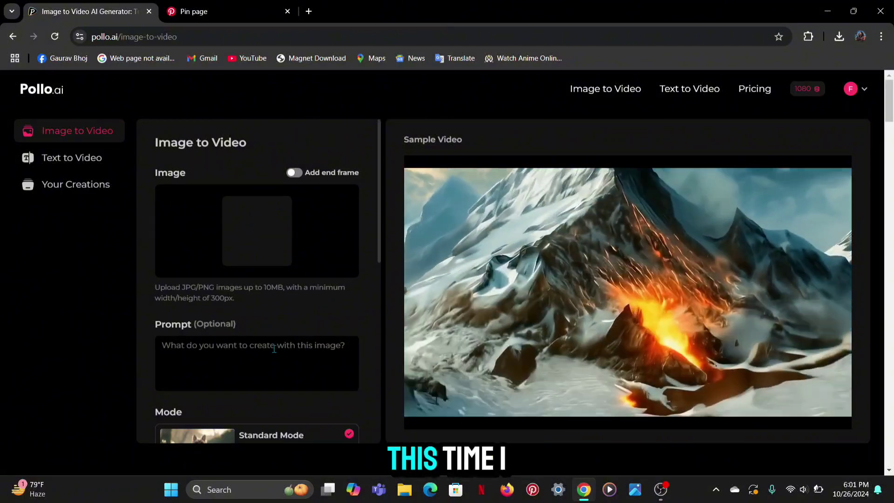
Step: Enter the prompt 'animate image' and select Professional Mode for the uploaded image
click(254, 347)
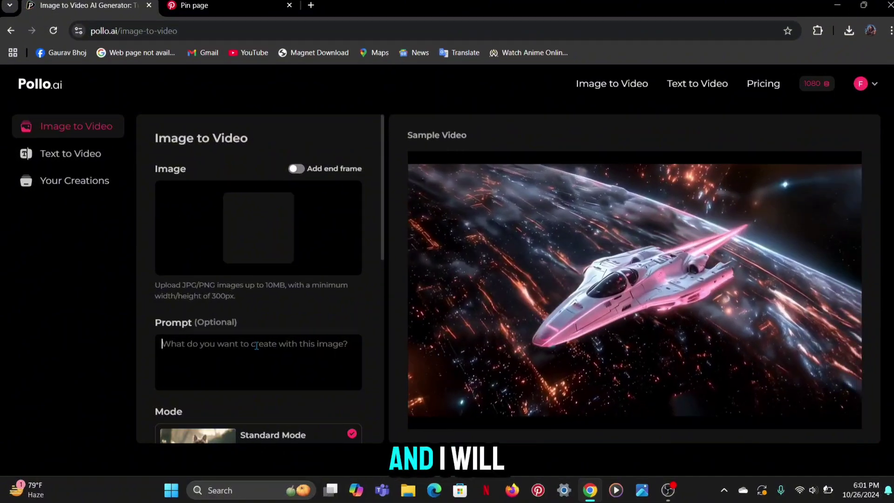
text(ani)
text(mate)
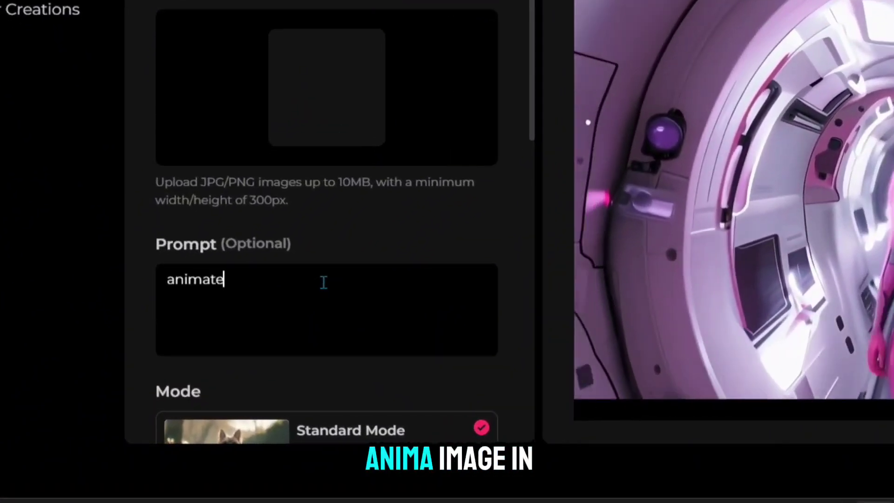
text( image)
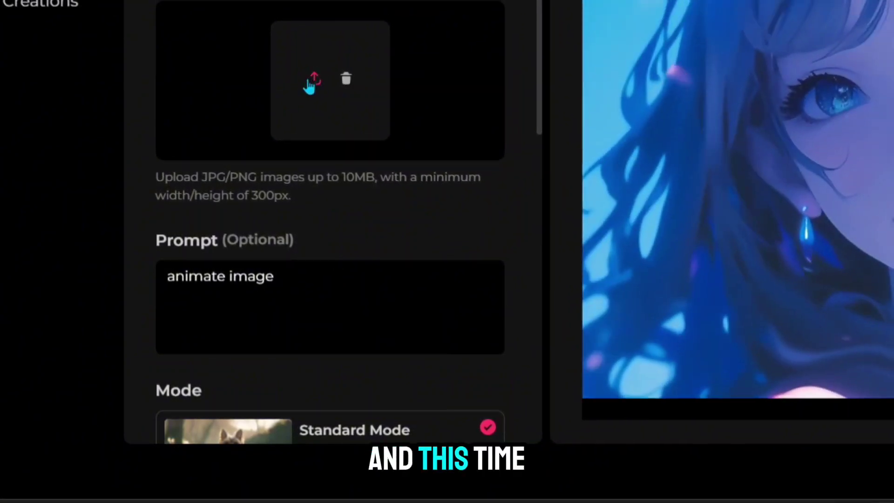
scroll(419, 133, down, 3)
scroll(413, 146, down, 2)
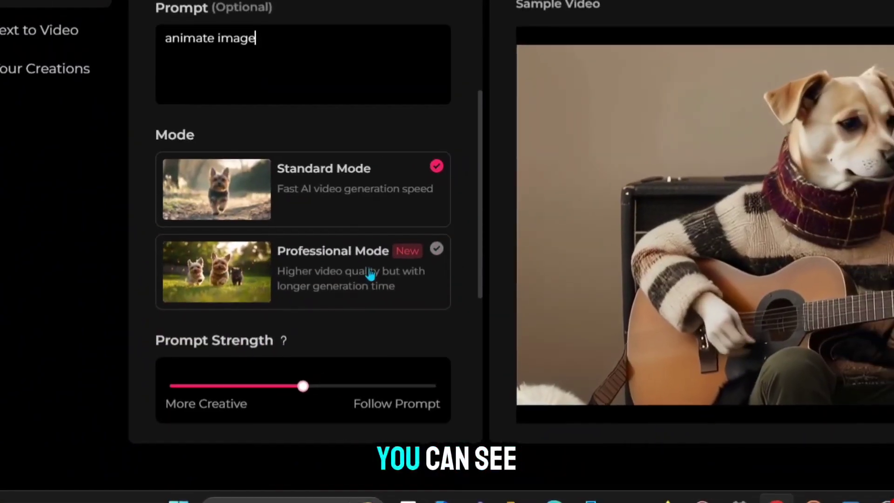
click(384, 262)
scroll(304, 325, down, 3)
scroll(304, 325, down, 1)
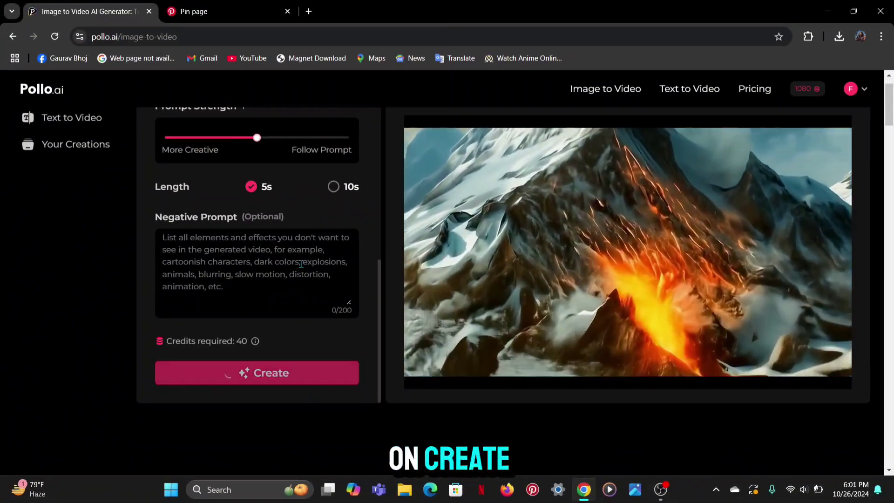
scroll(280, 266, up, 3)
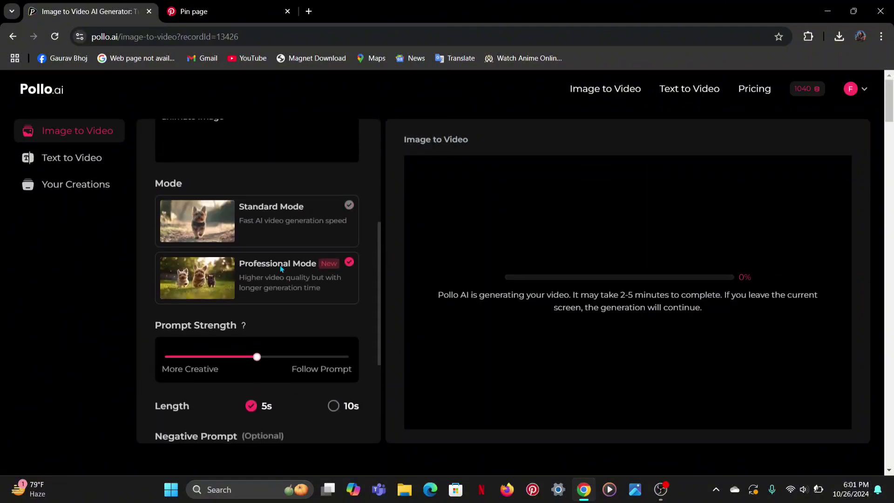
scroll(280, 269, up, 2)
scroll(281, 270, up, 2)
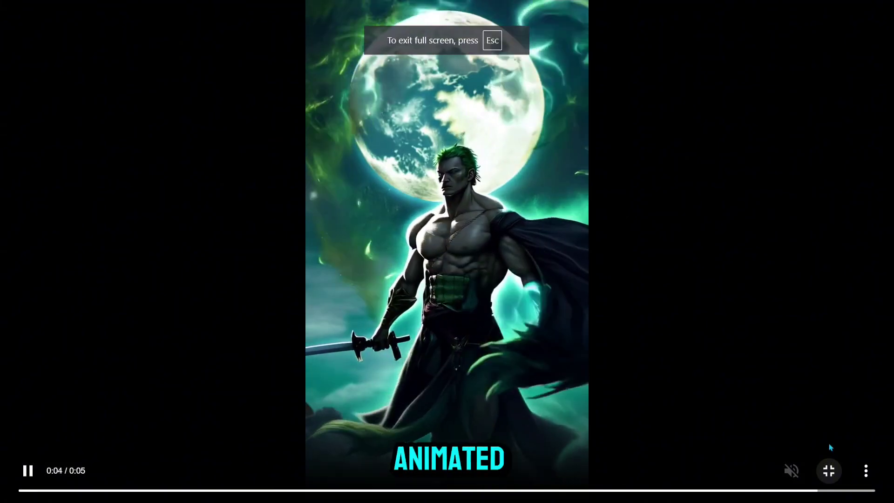
Step: Exit full-screen playback of the swordsman-under-the-moon video
click(828, 470)
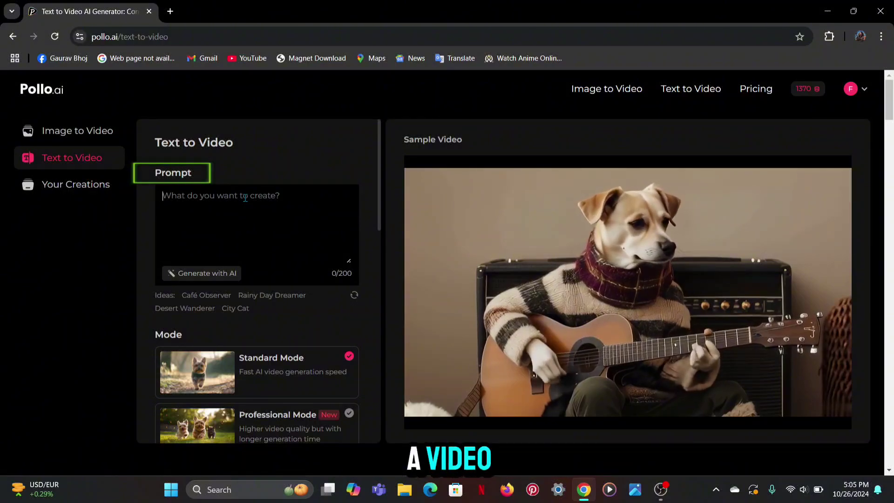
text(awoman)
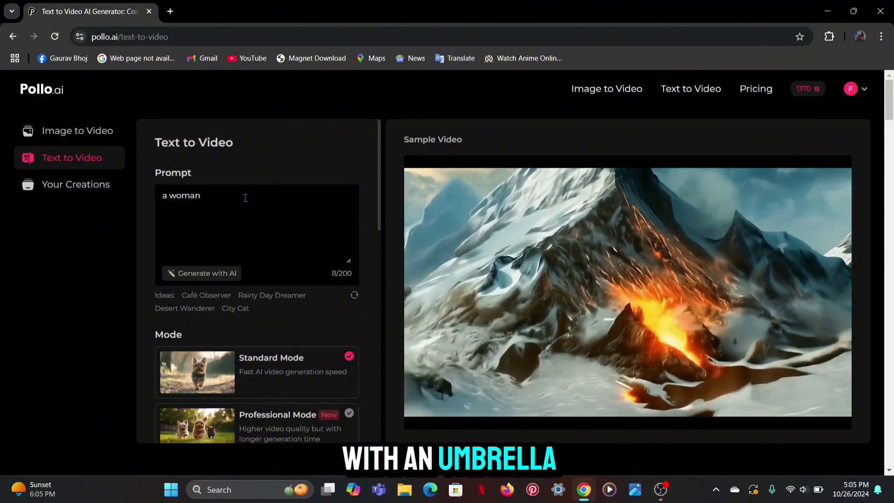
text( with an umbrella in heavy rain)
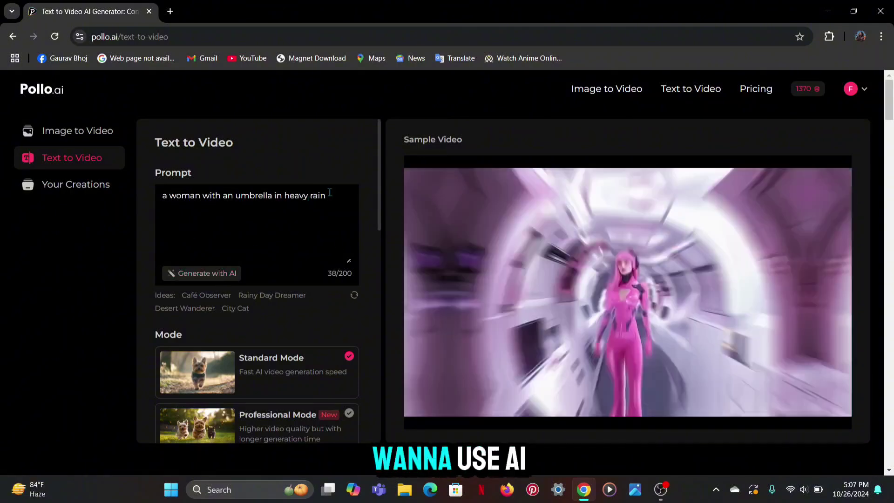
Step: Select the typed prompt 'a woman with an umbrella in heavy rain'
drag(302, 196, 196, 200)
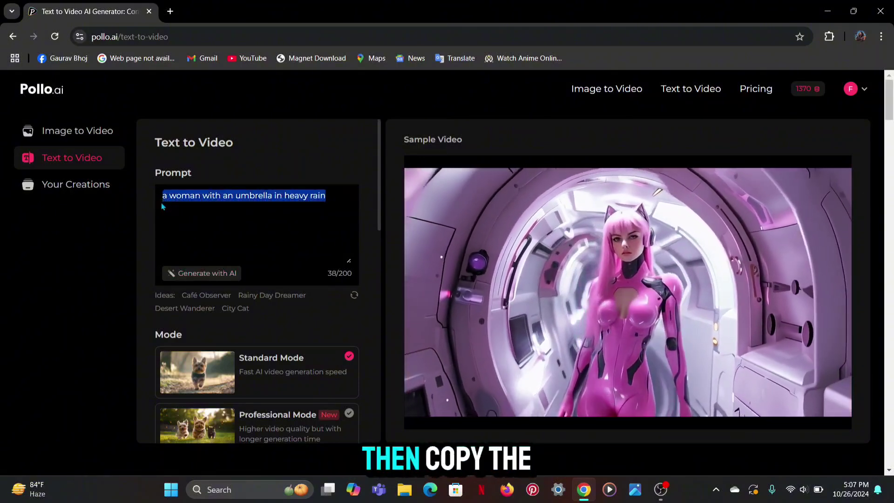
Step: Use Generate with AI, pick suggestion 2 about a woman clinging to her umbrella, and confirm it
click(209, 276)
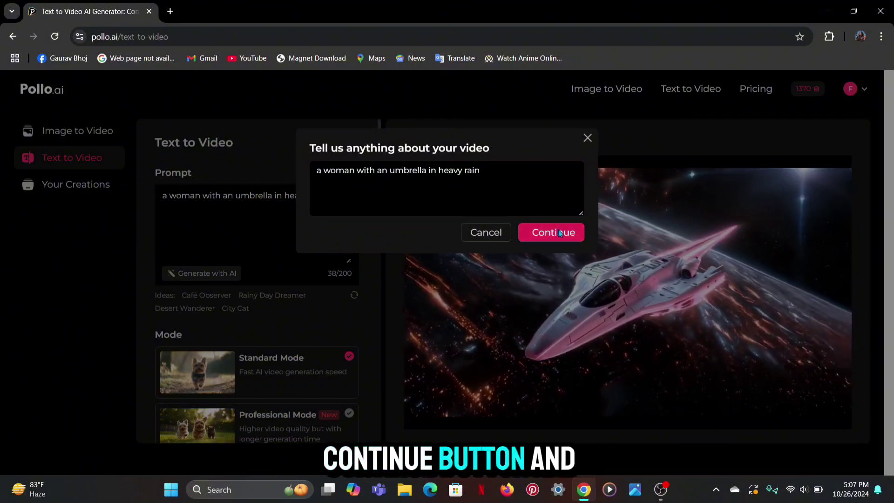
click(560, 233)
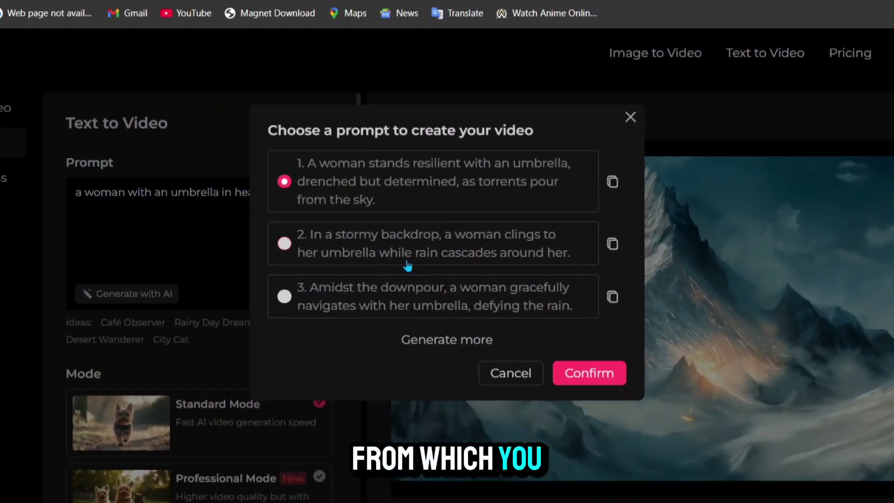
click(434, 237)
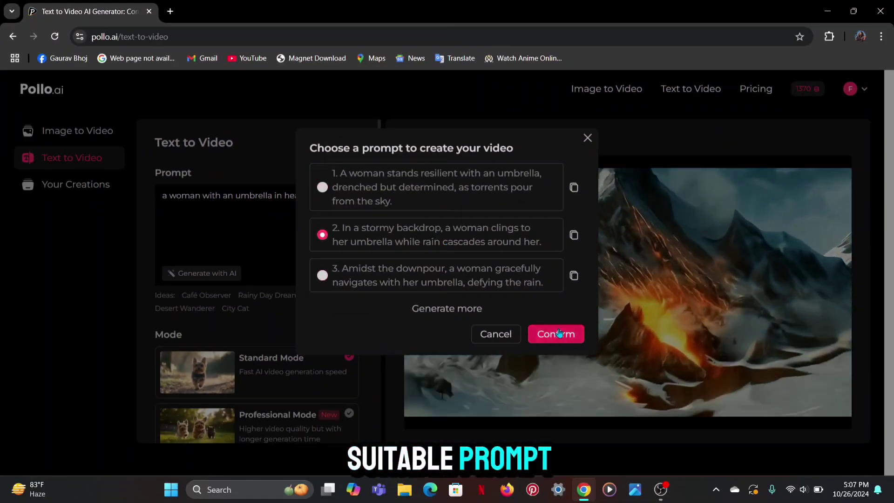
click(559, 334)
scroll(295, 345, down, 2)
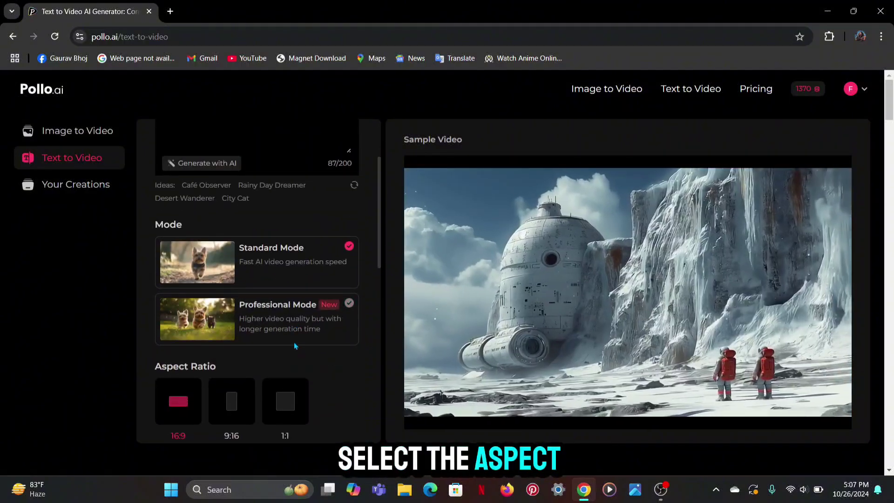
scroll(270, 340, down, 1)
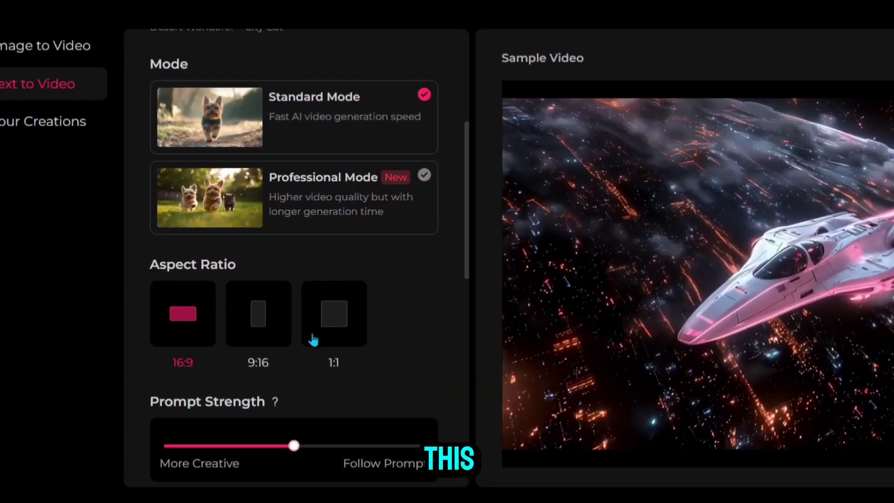
scroll(313, 341, down, 3)
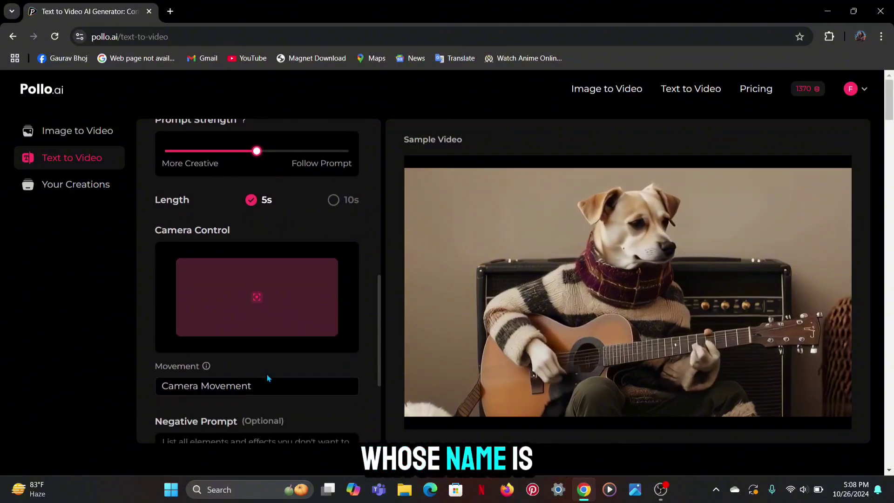
click(273, 393)
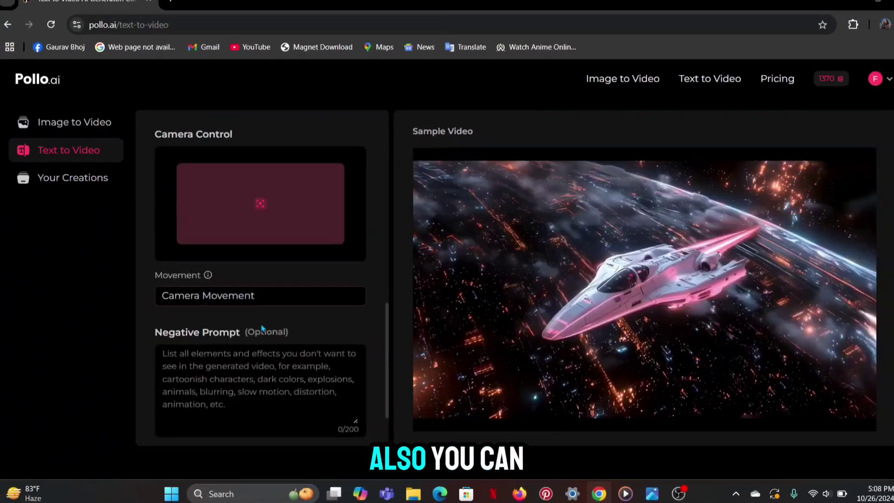
scroll(262, 329, down, 2)
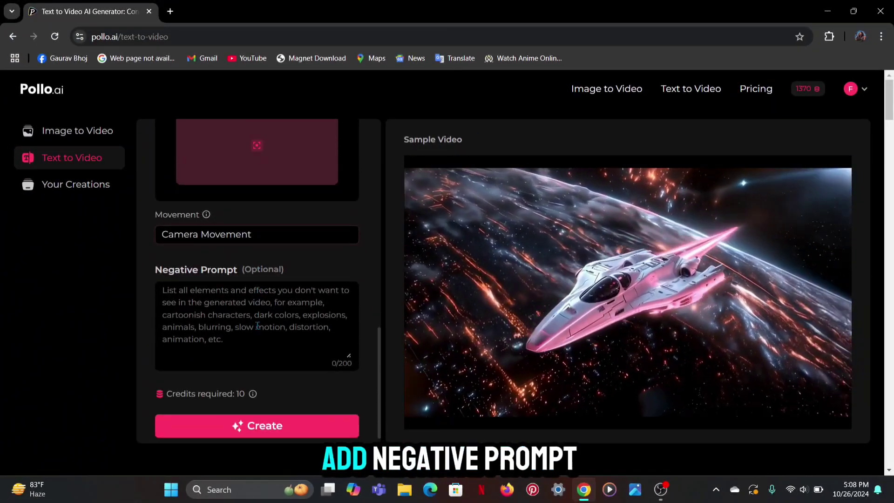
Step: Add 'cartoonish' as the negative prompt and create the rainy umbrella video
click(216, 287)
text(cartoonish)
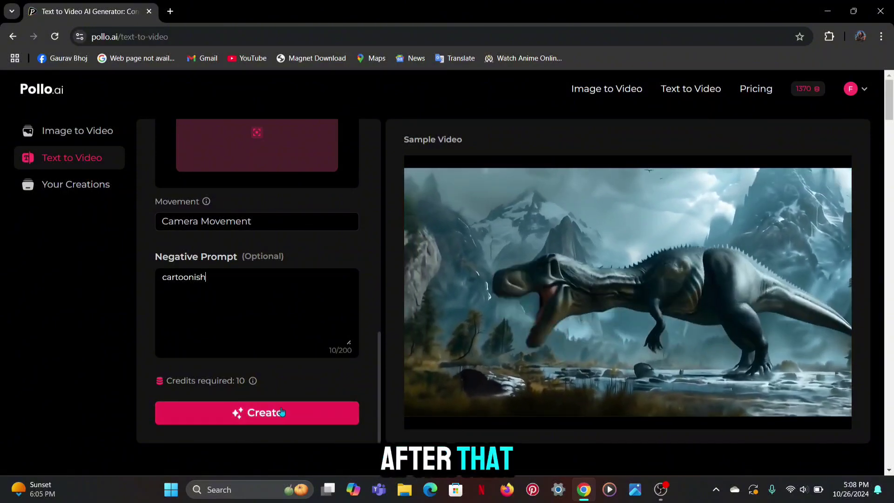
click(282, 413)
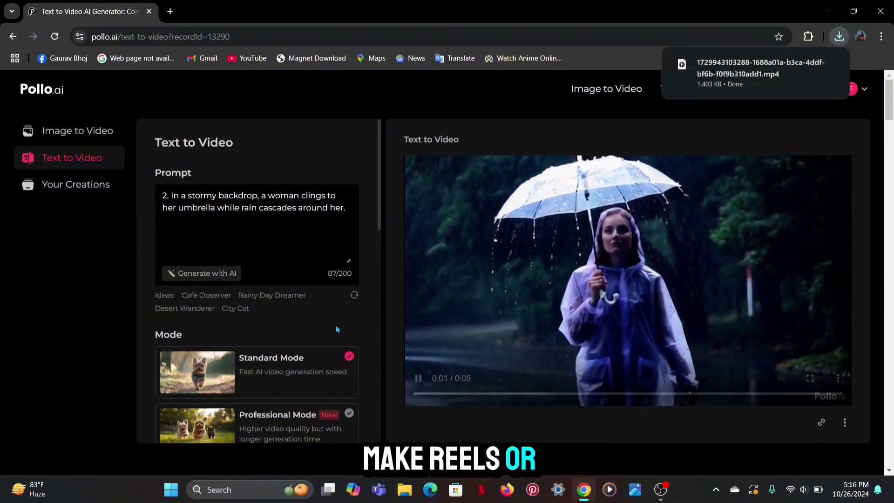
scroll(322, 334, down, 2)
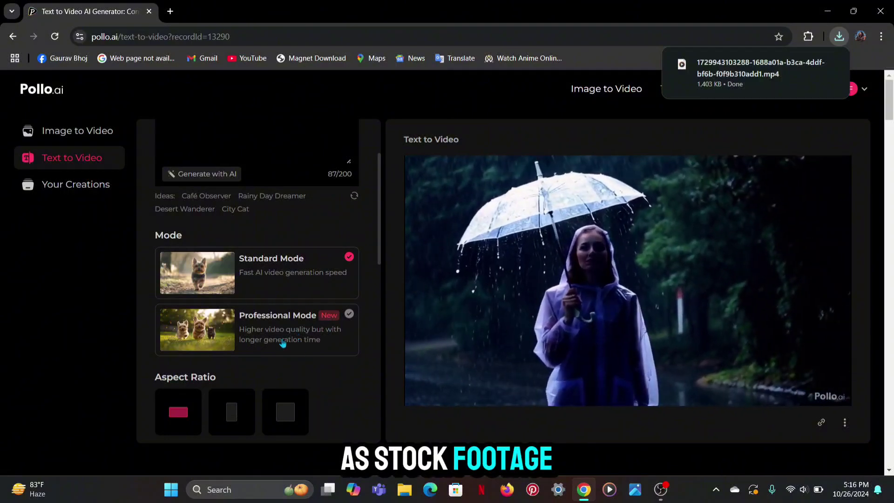
scroll(283, 343, down, 2)
scroll(318, 202, up, 4)
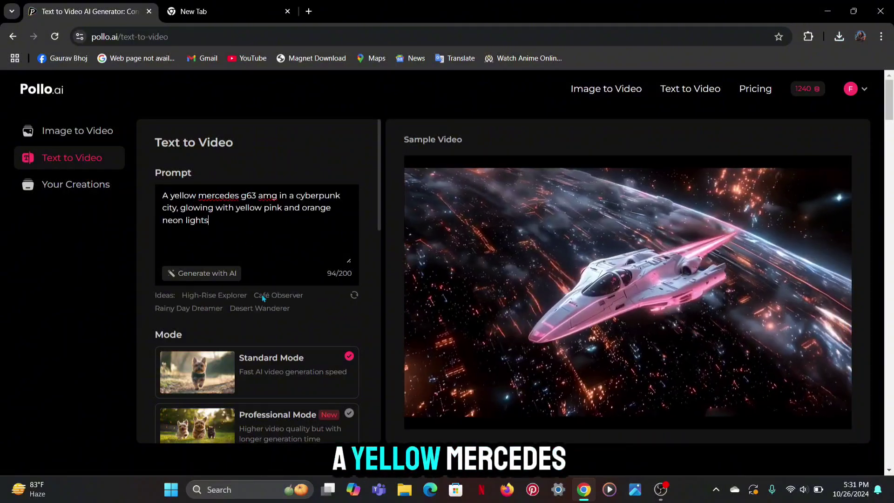
scroll(264, 314, down, 1)
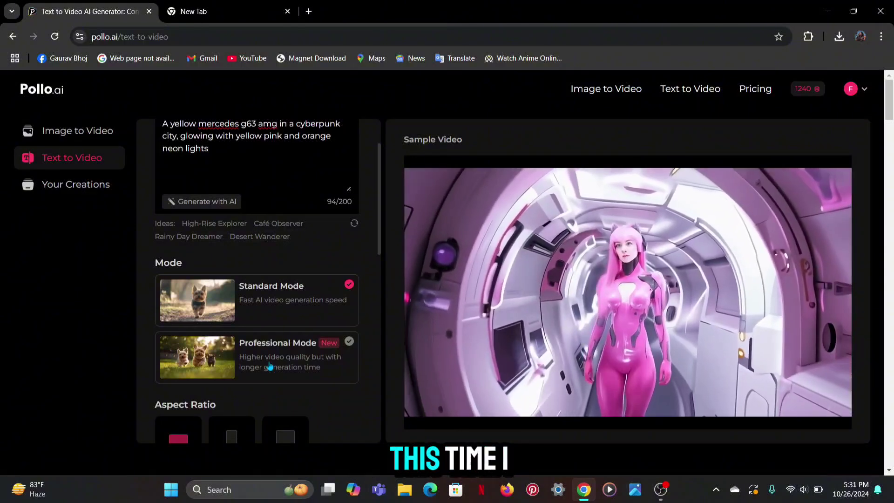
Step: Select Professional Mode for the yellow Mercedes cyberpunk video
click(269, 366)
scroll(269, 362, down, 3)
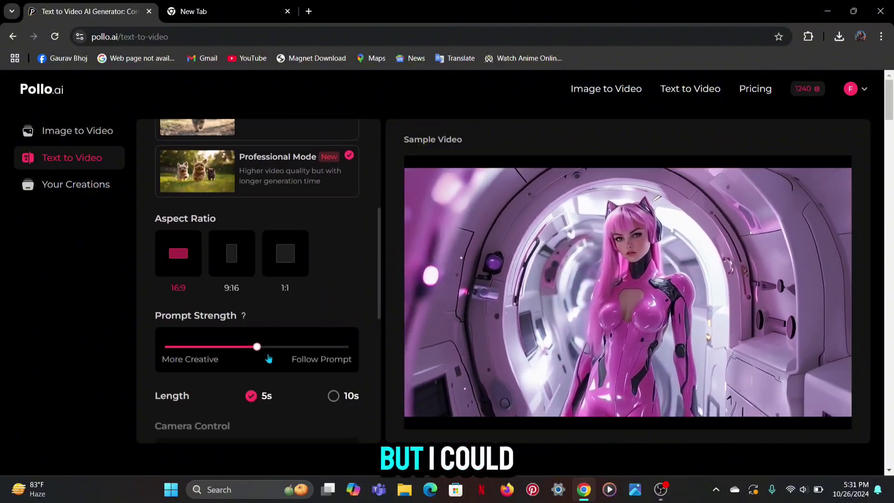
scroll(270, 359, down, 1)
scroll(254, 385, down, 1)
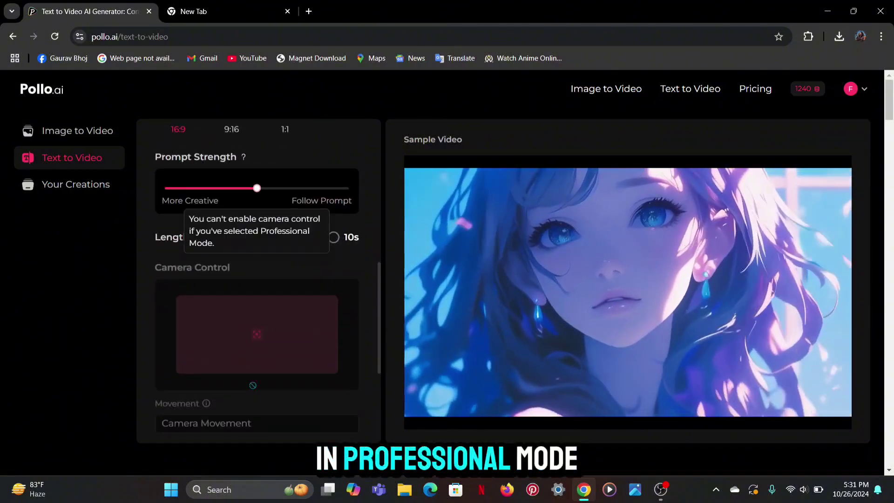
scroll(253, 388, down, 2)
scroll(255, 393, down, 1)
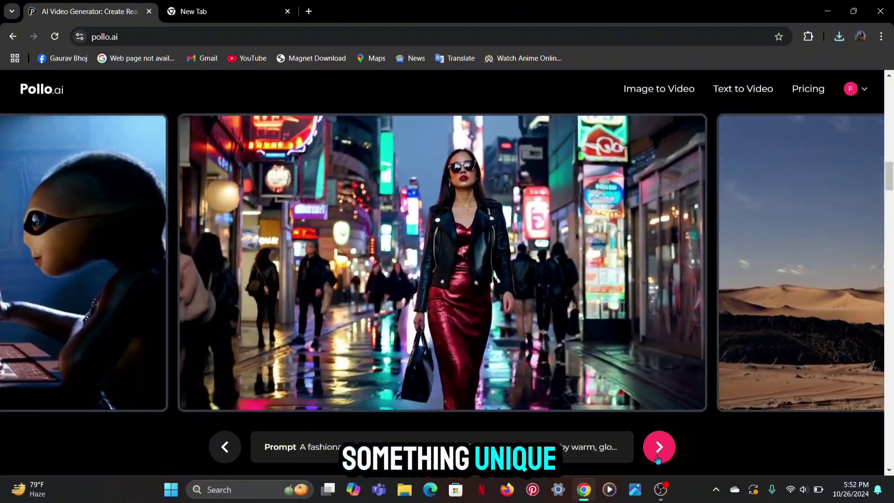
scroll(657, 459, down, 5)
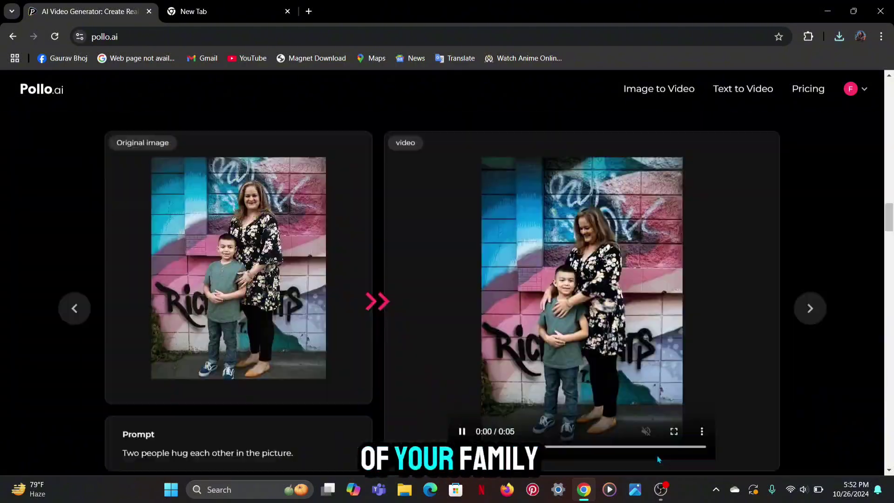
scroll(658, 459, down, 1)
Step: Cycle the demo carousel forward to the 'A man wearing sunglasses' portrait example
click(811, 247)
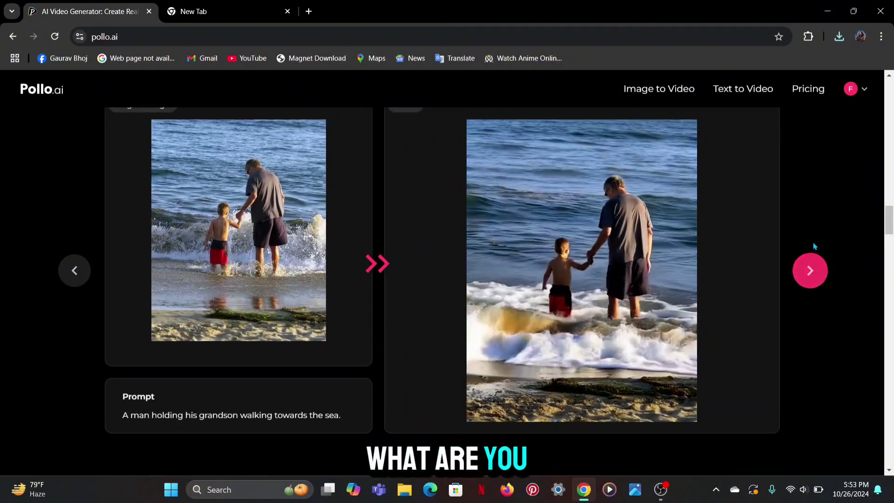
click(810, 267)
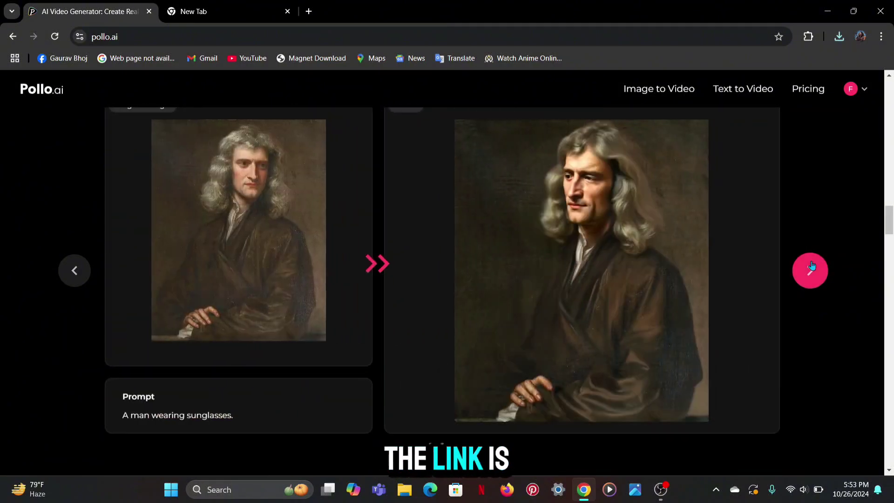